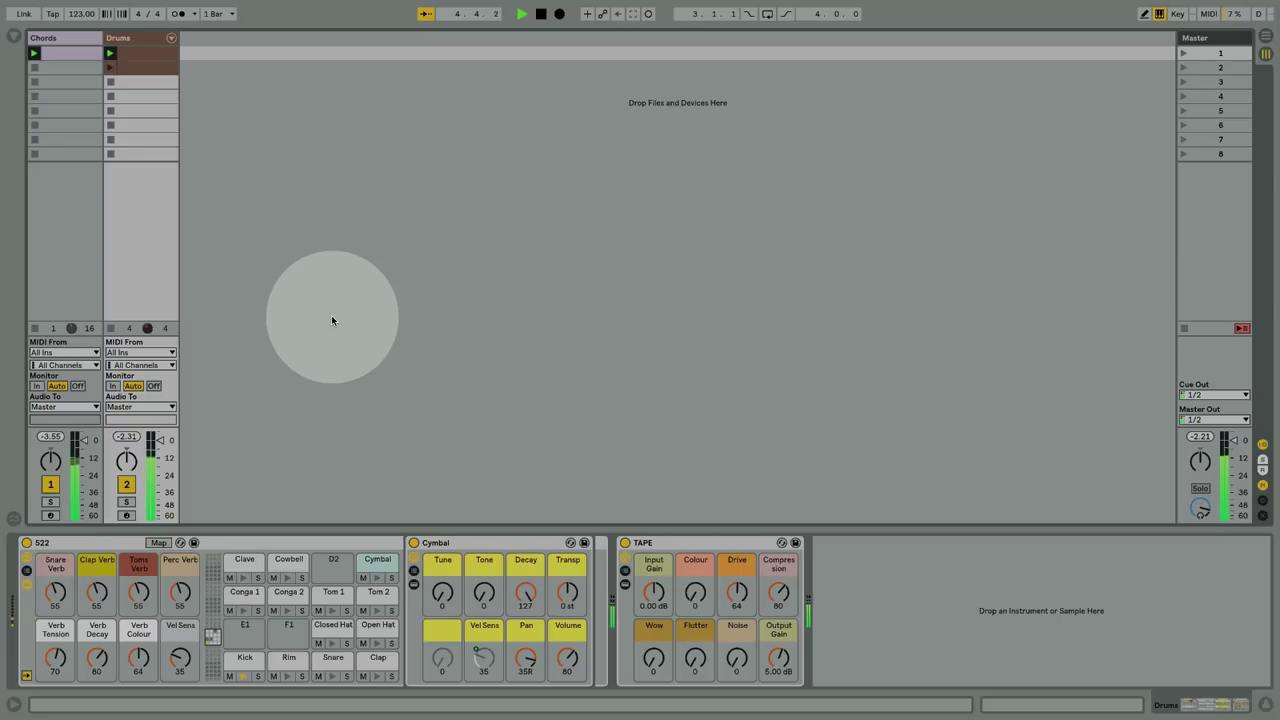
- Show the Chords track's devices and compare the Neptune Pad with Auto Pan bypassed, then re-enabled
click(76, 38)
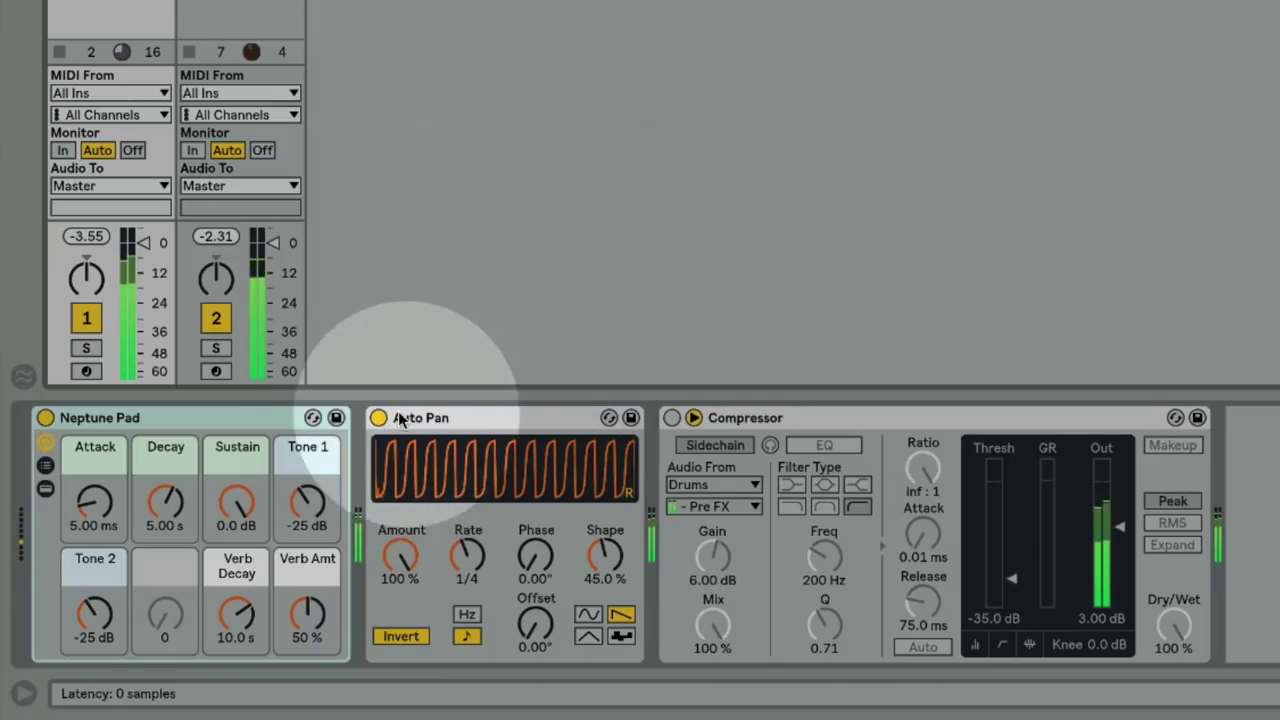
click(378, 418)
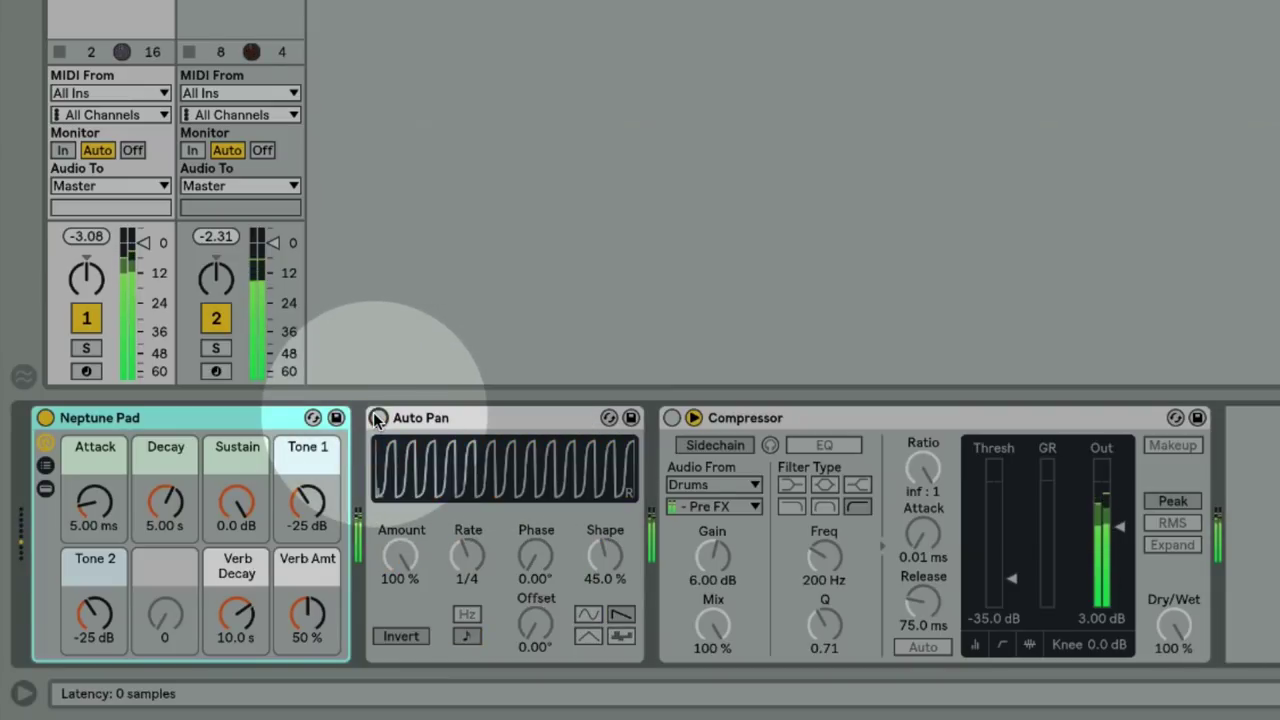
click(378, 418)
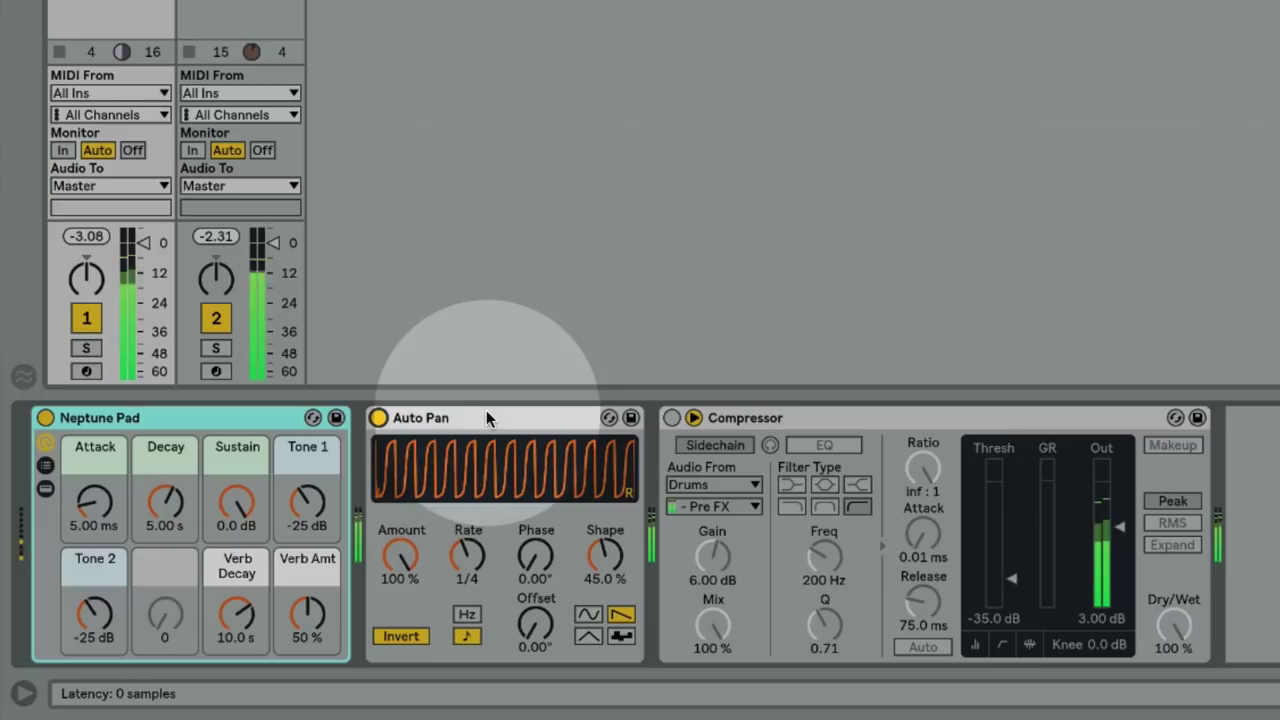
- Compare the sidechained Compressor with the Auto Pan, ending with Auto Pan on and Compressor off
click(378, 418)
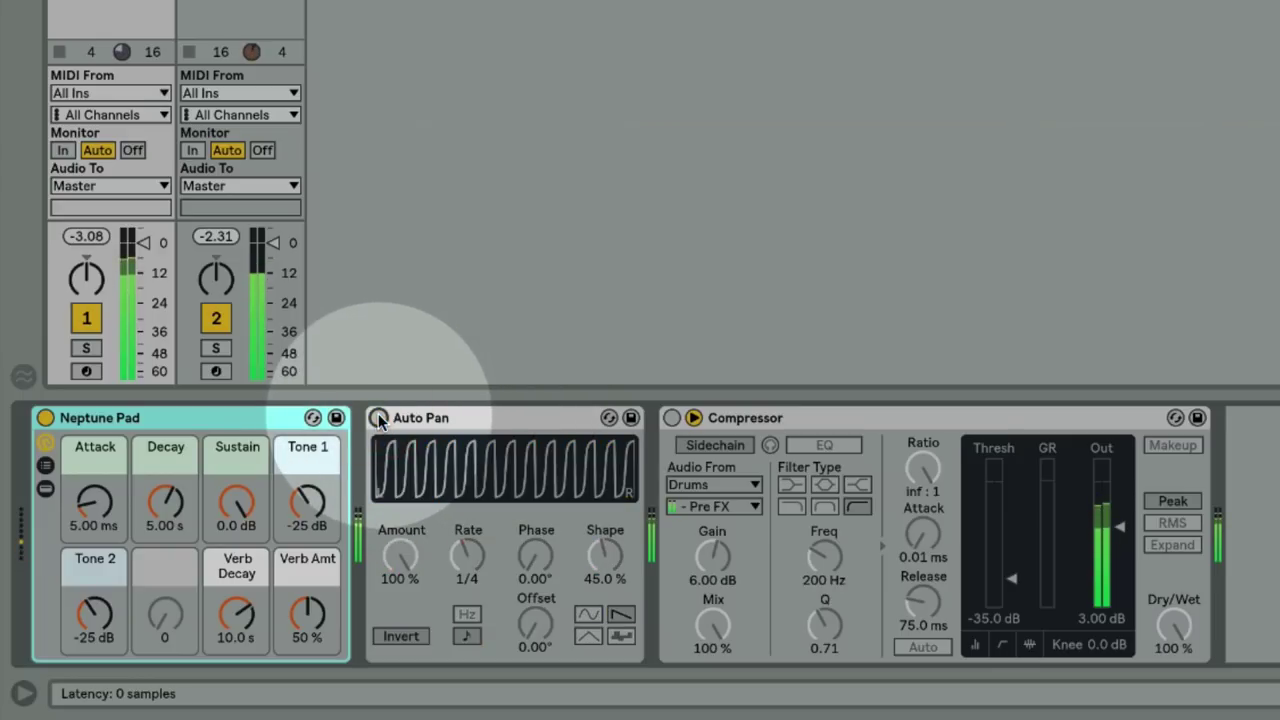
click(671, 418)
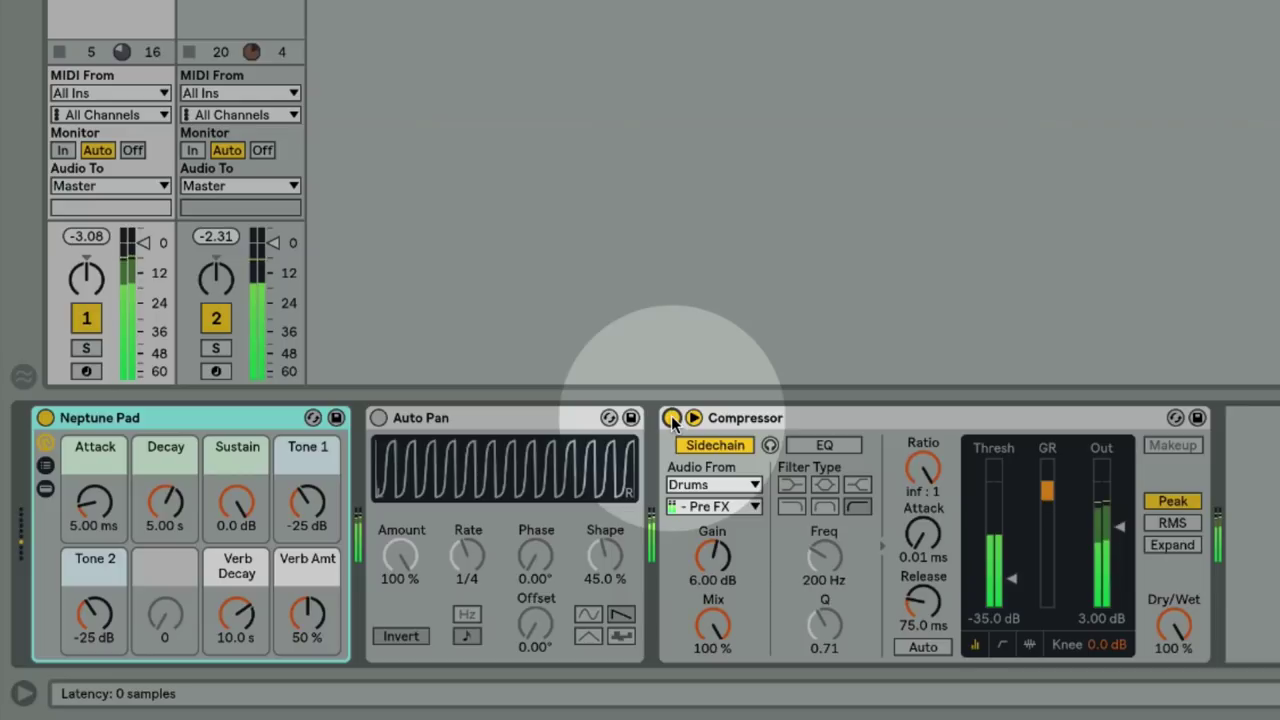
click(671, 418)
click(379, 418)
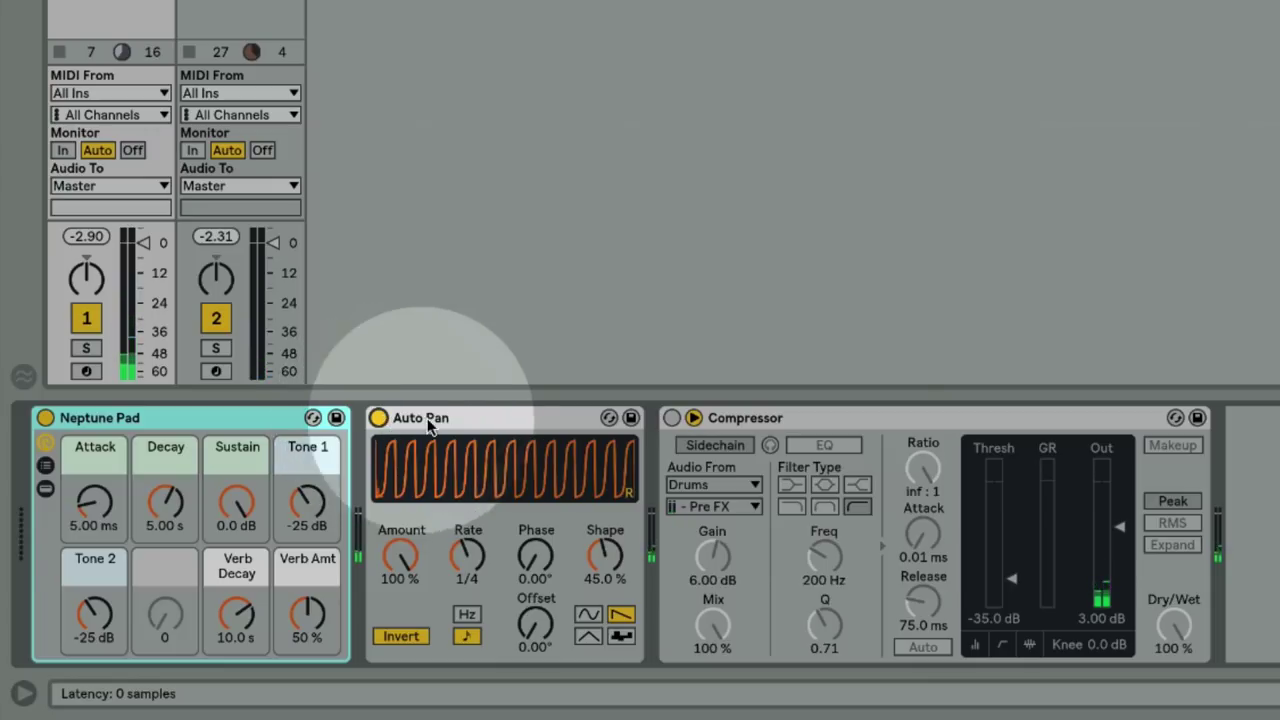
- Switch off the existing Auto Pan and collapse both the Auto Pan and Compressor devices
click(458, 420)
key(0)
double_click(458, 420)
double_click(458, 418)
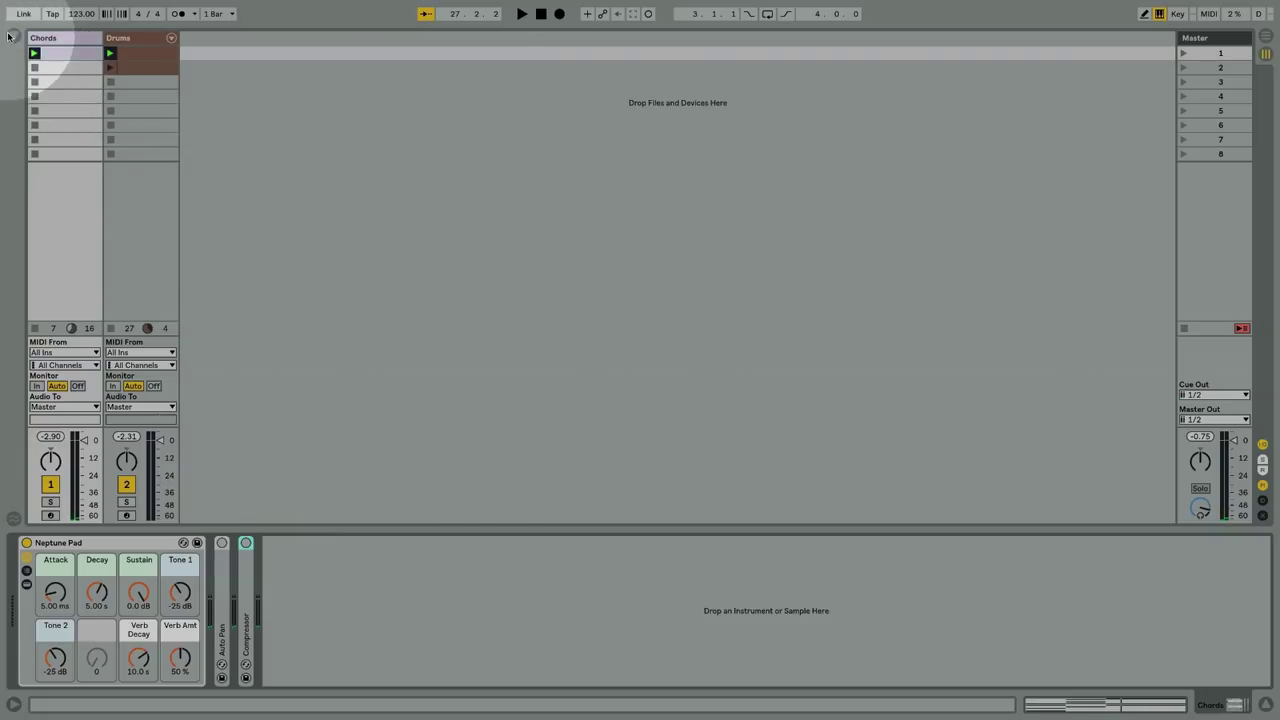
- Add a fresh default Auto Pan from Audio Effects to the Chords track and solo Chords
click(8, 37)
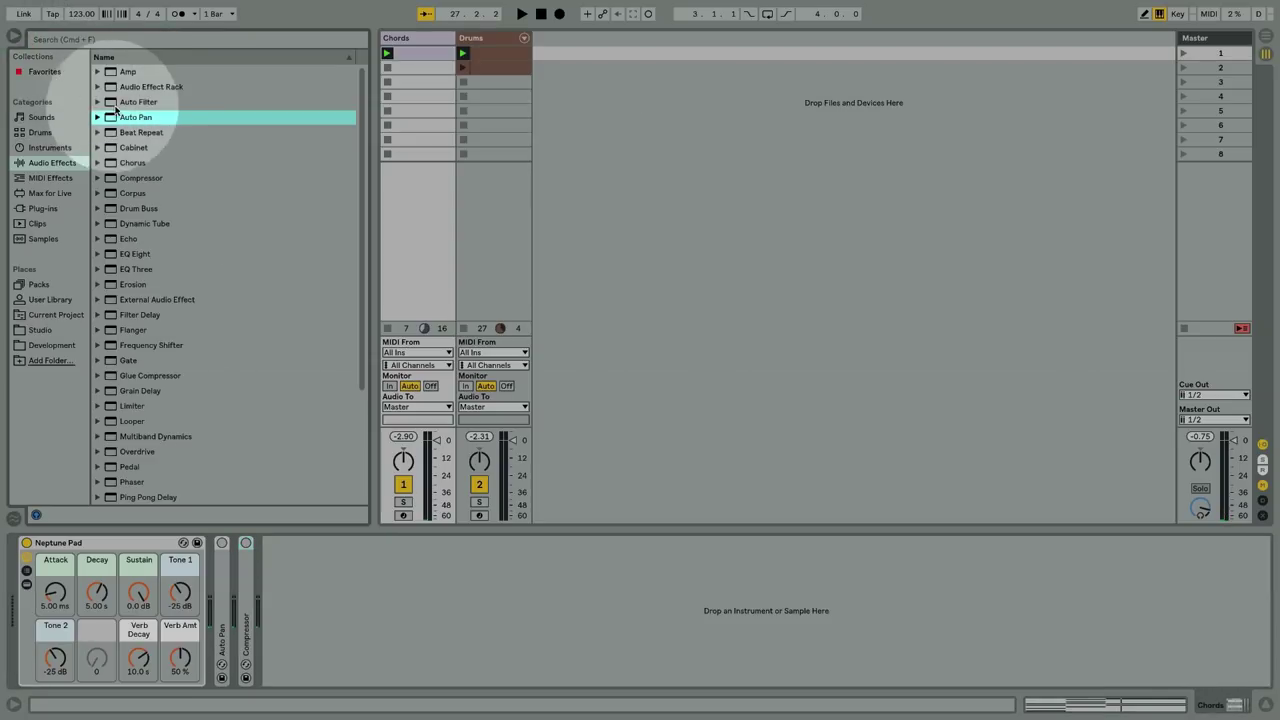
drag(135, 117, 410, 241)
click(14, 37)
click(50, 501)
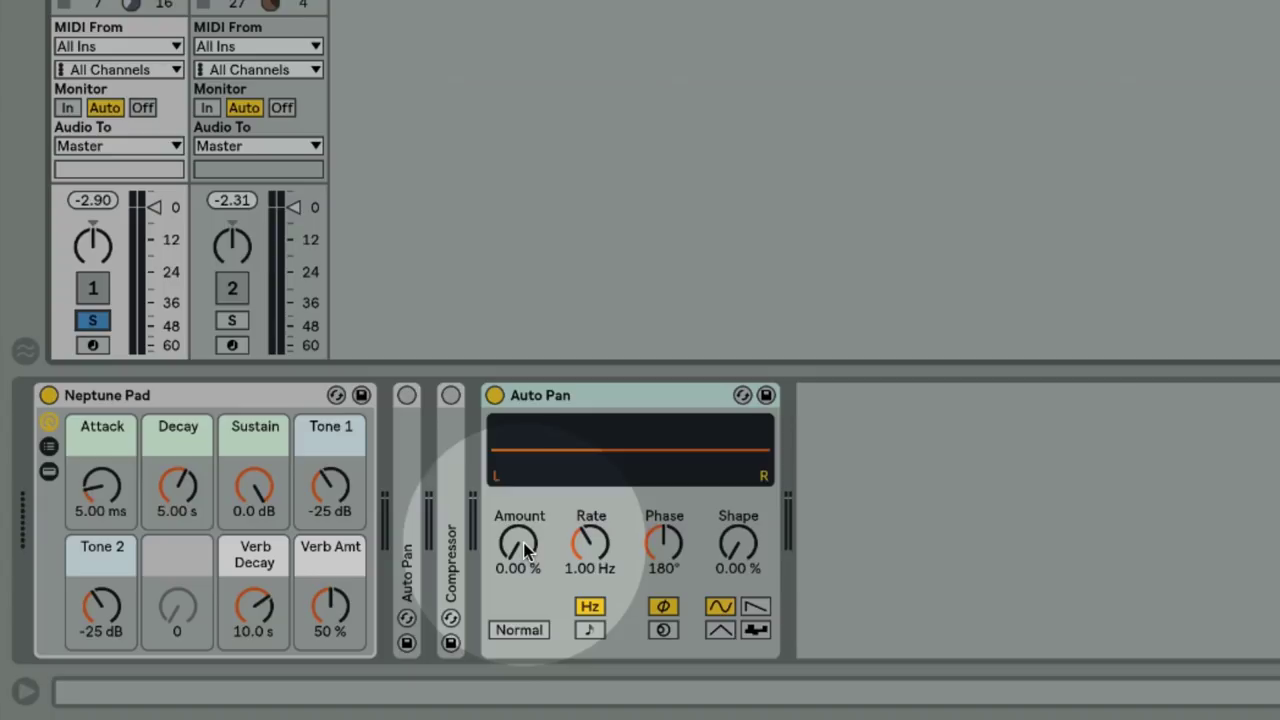
- Raise the new Auto Pan's Amount to 100% and lower its Phase to 0°
drag(522, 548, 522, 345)
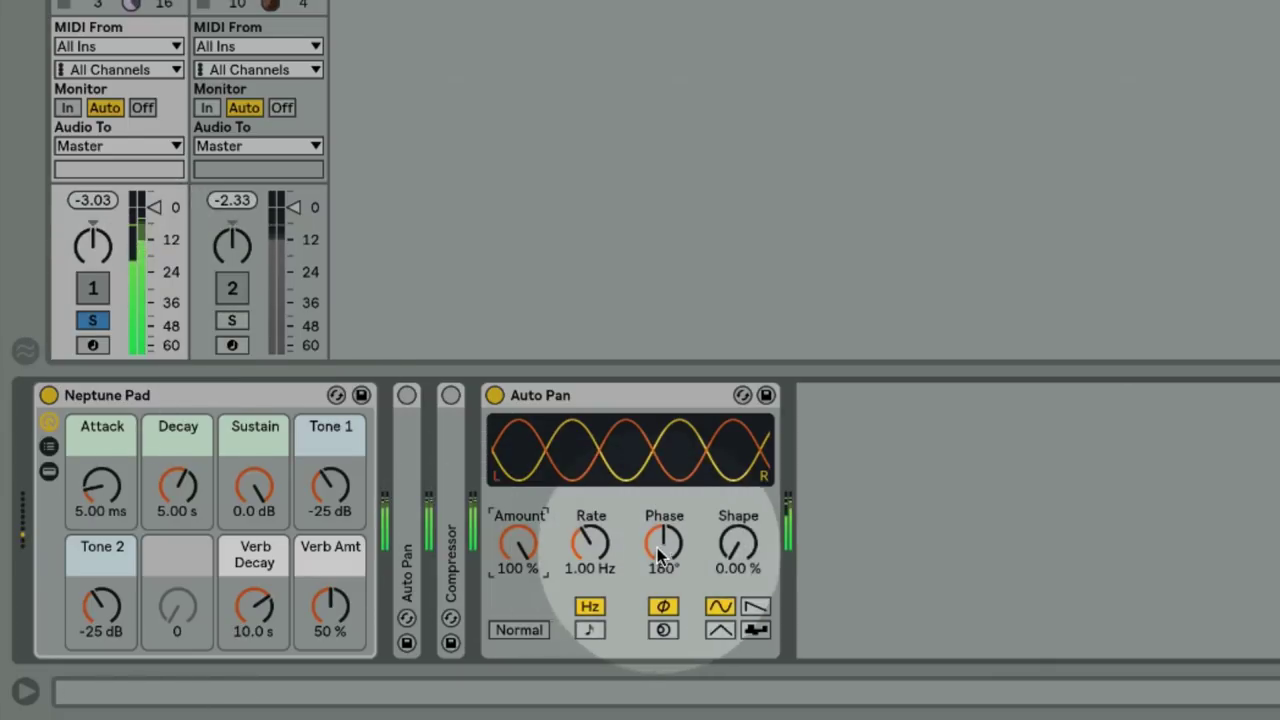
drag(667, 543, 667, 640)
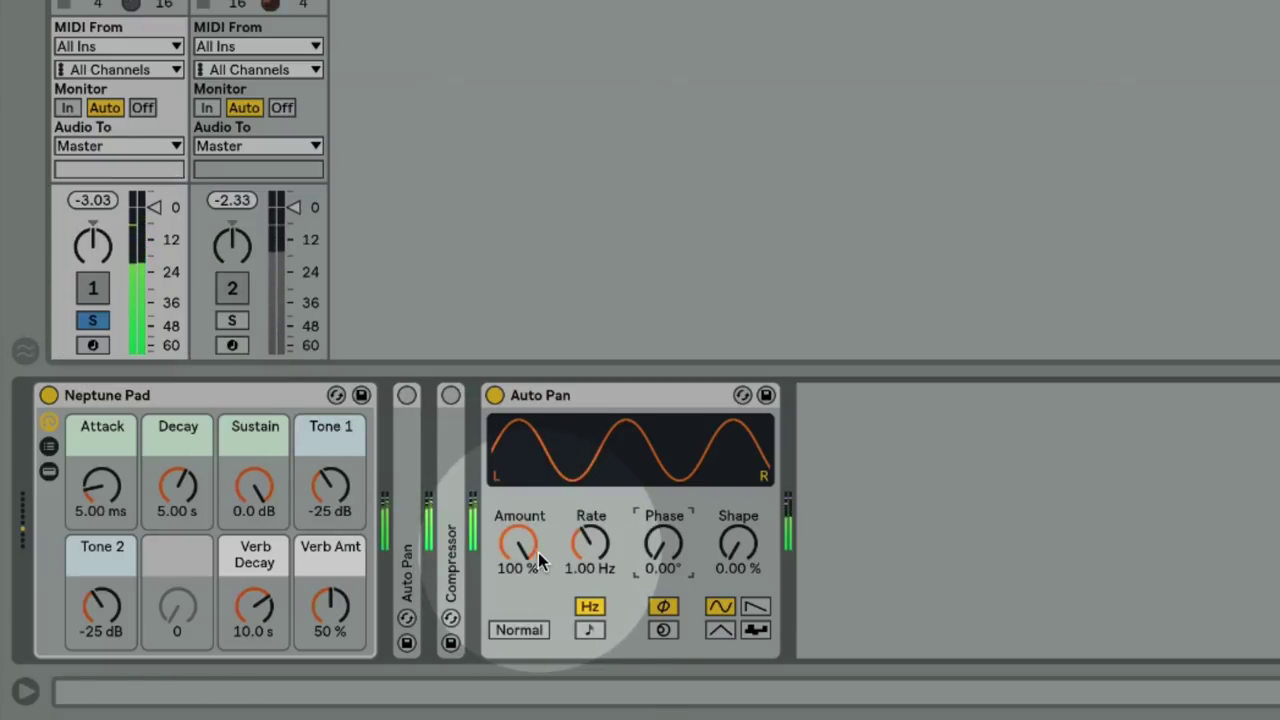
- Sync the new Auto Pan to a 1/4 rate with an inverted saw wave, then unsolo Chords
click(590, 629)
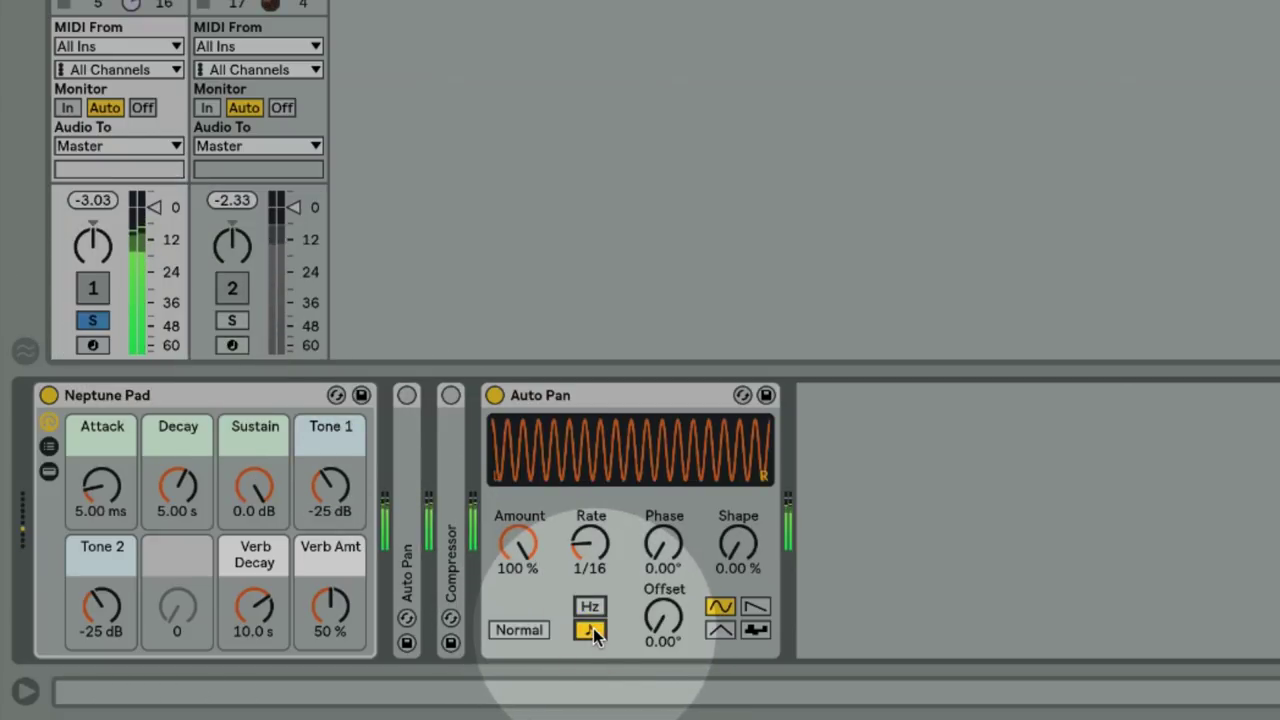
drag(592, 542, 592, 518)
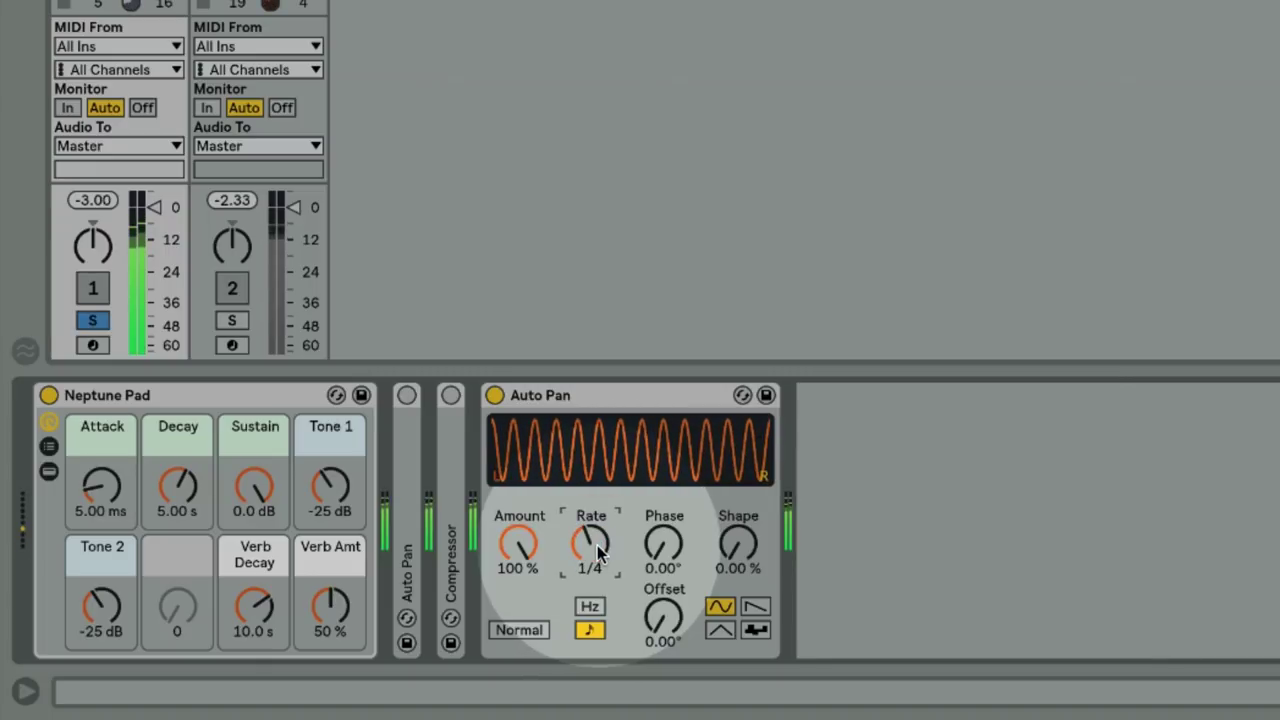
click(755, 606)
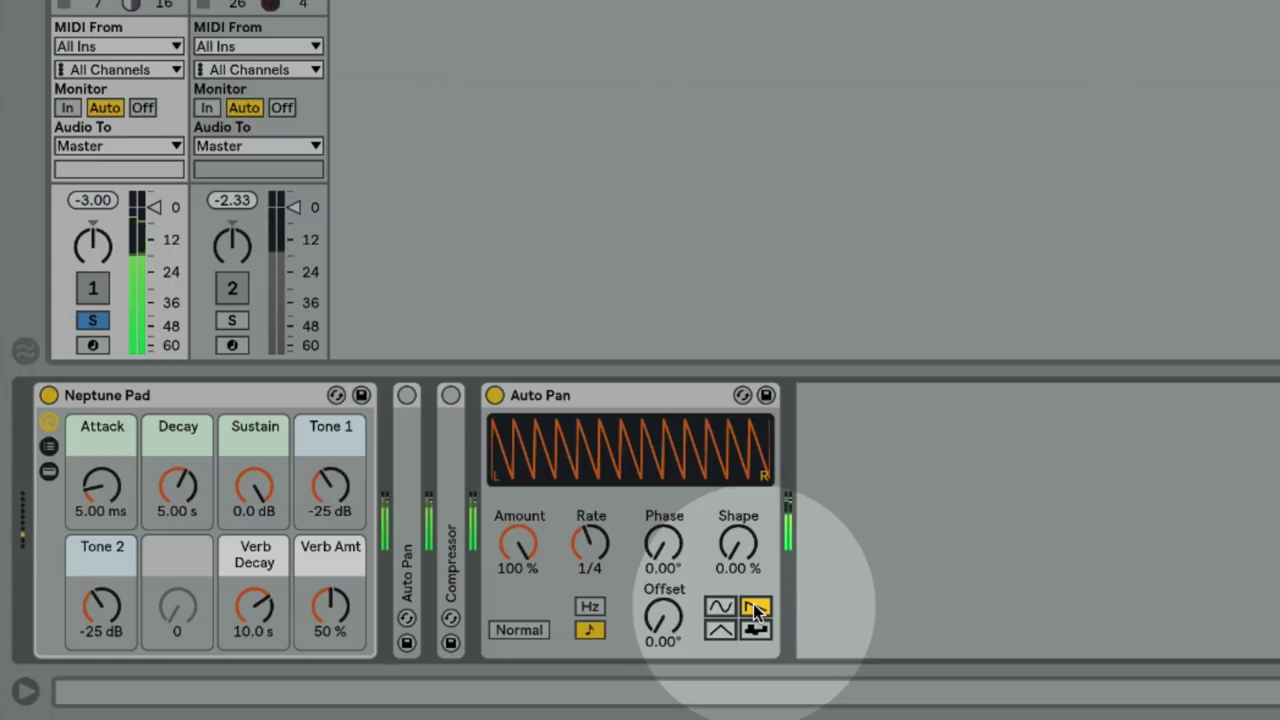
click(543, 634)
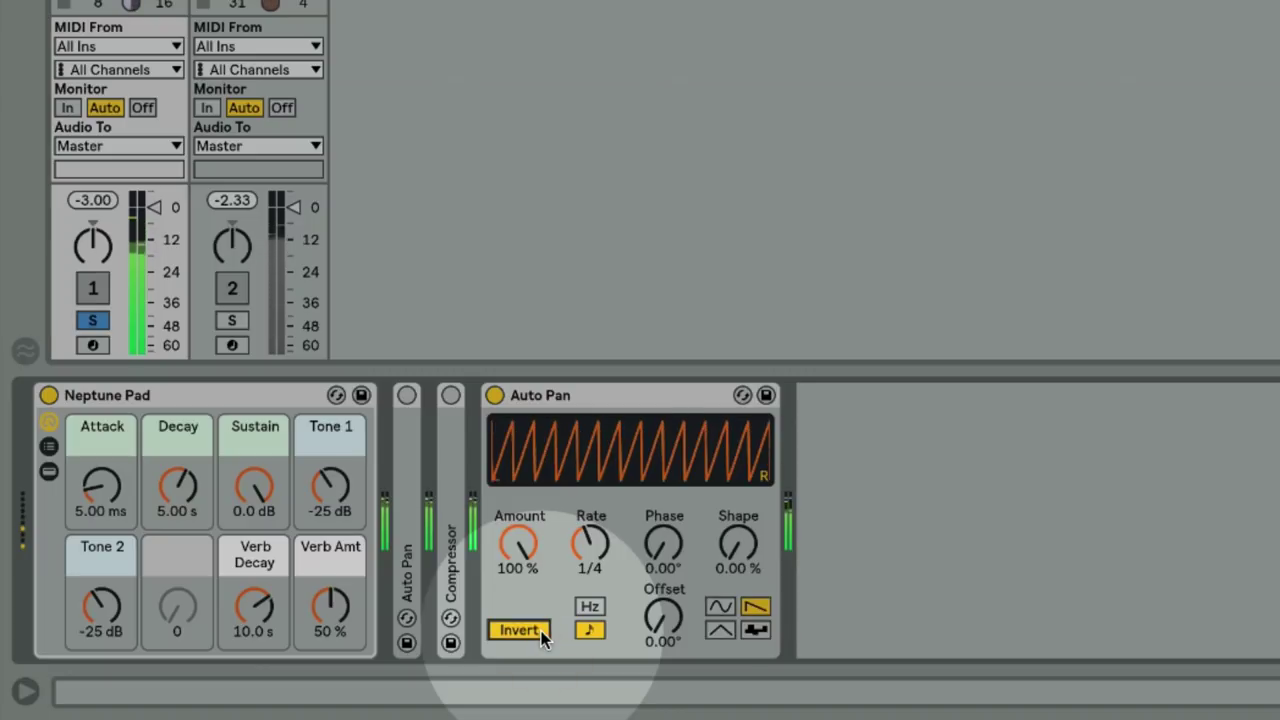
click(93, 321)
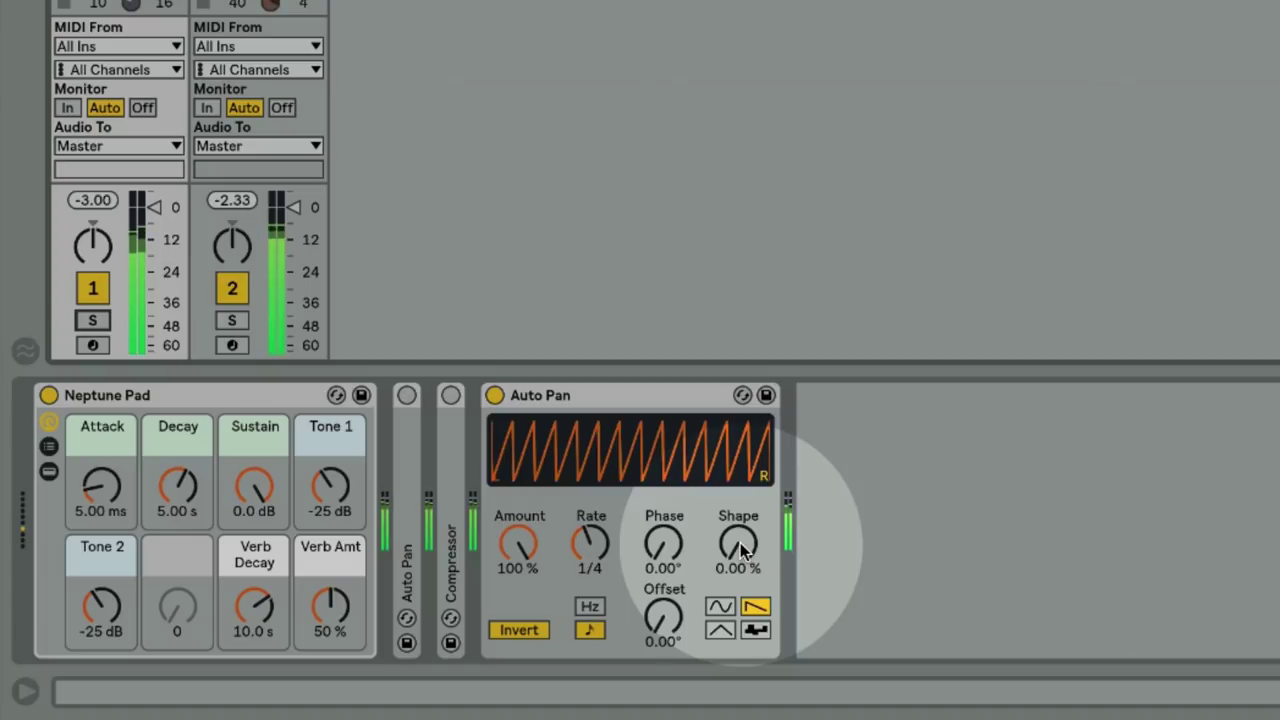
- Set the new Auto Pan's Shape to 50%, then sweep Amount to compare the squarer wave
drag(740, 543, 740, 472)
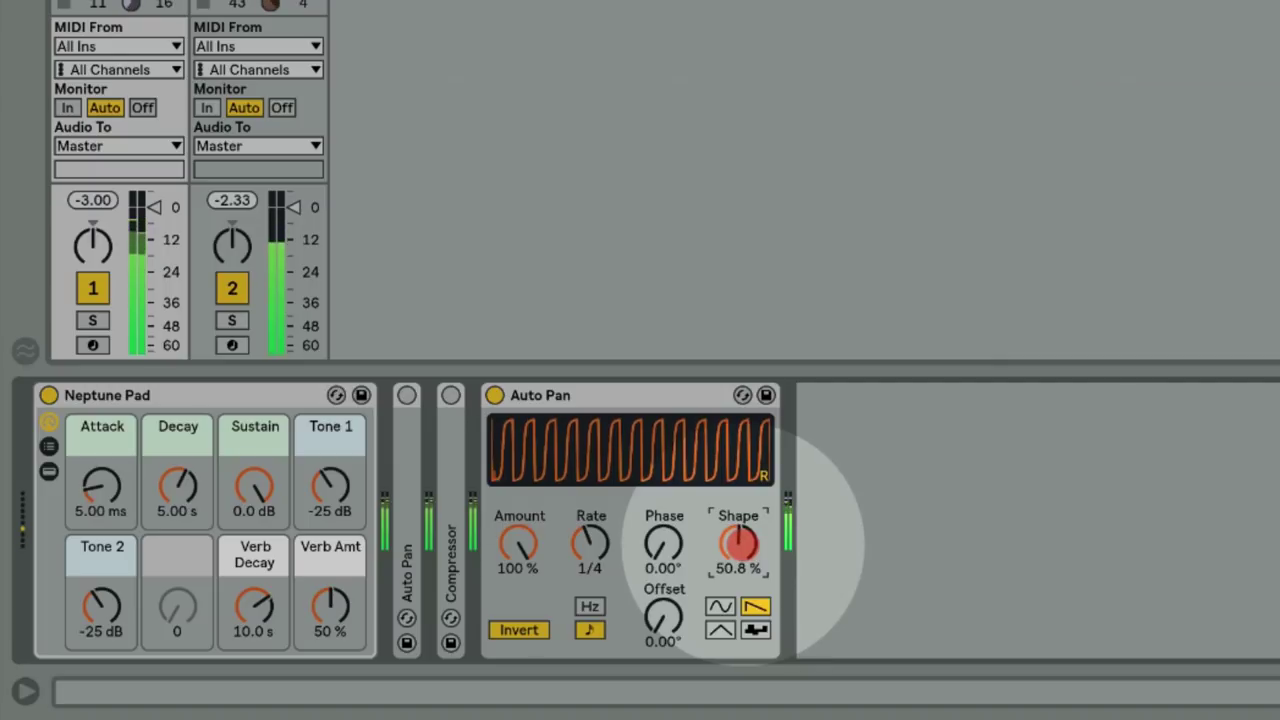
drag(740, 435, 740, 368)
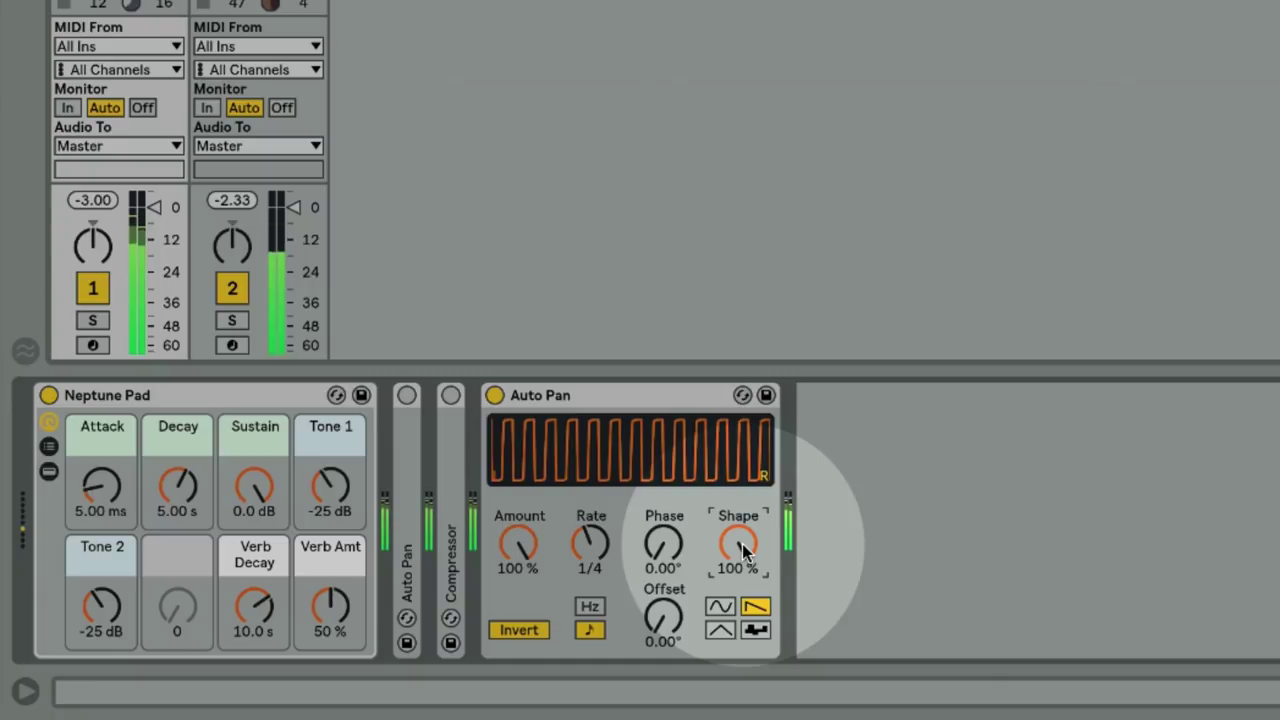
text(50)
key(Return)
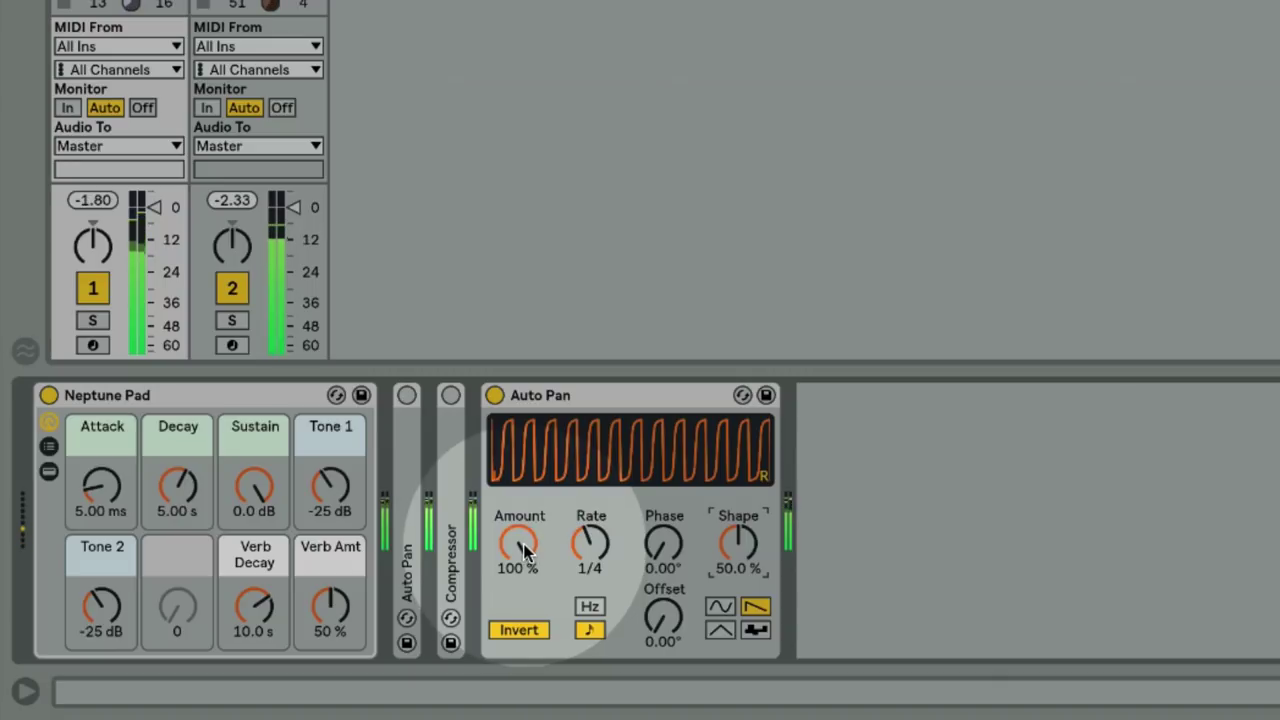
drag(525, 553, 525, 441)
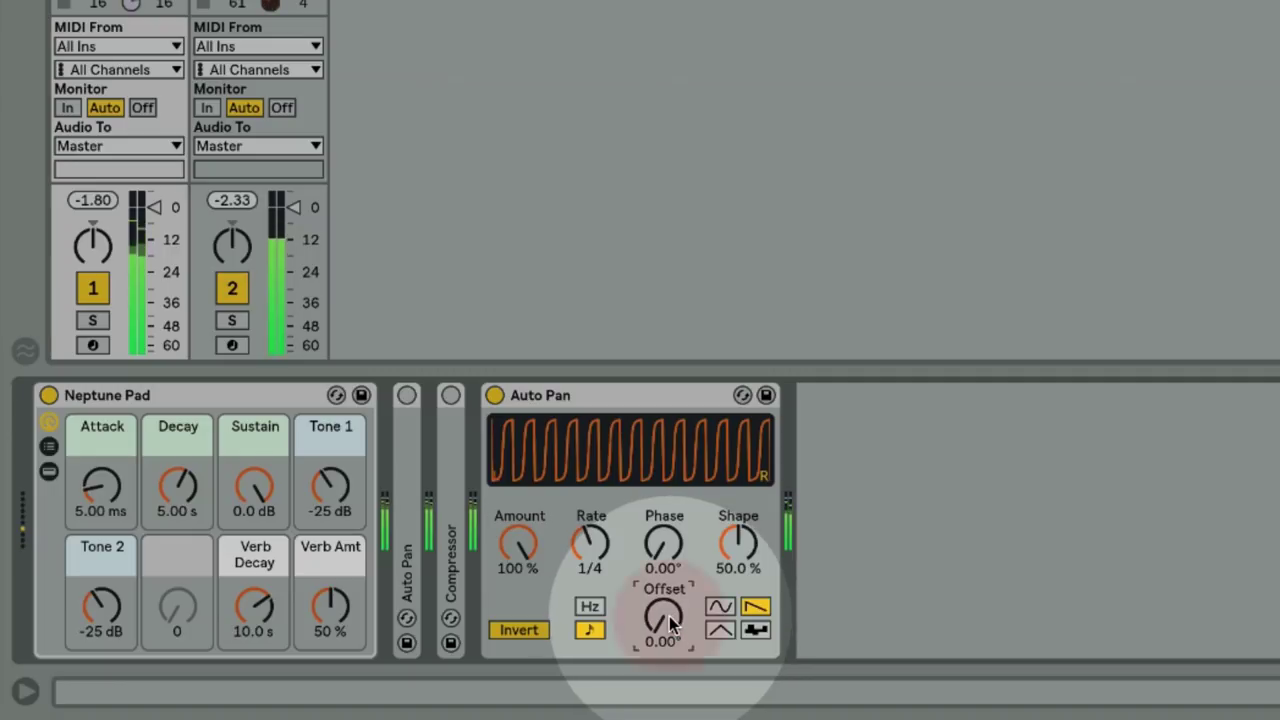
text(90)
key(Return)
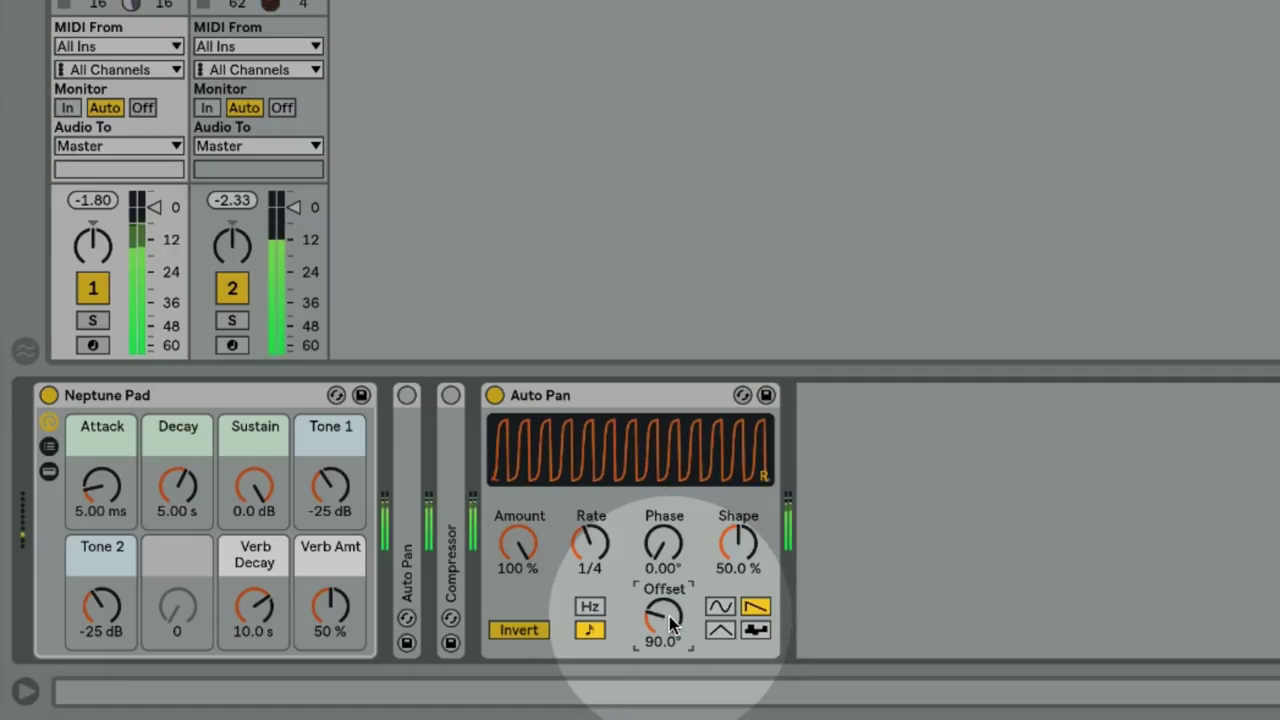
text(180)
key(Return)
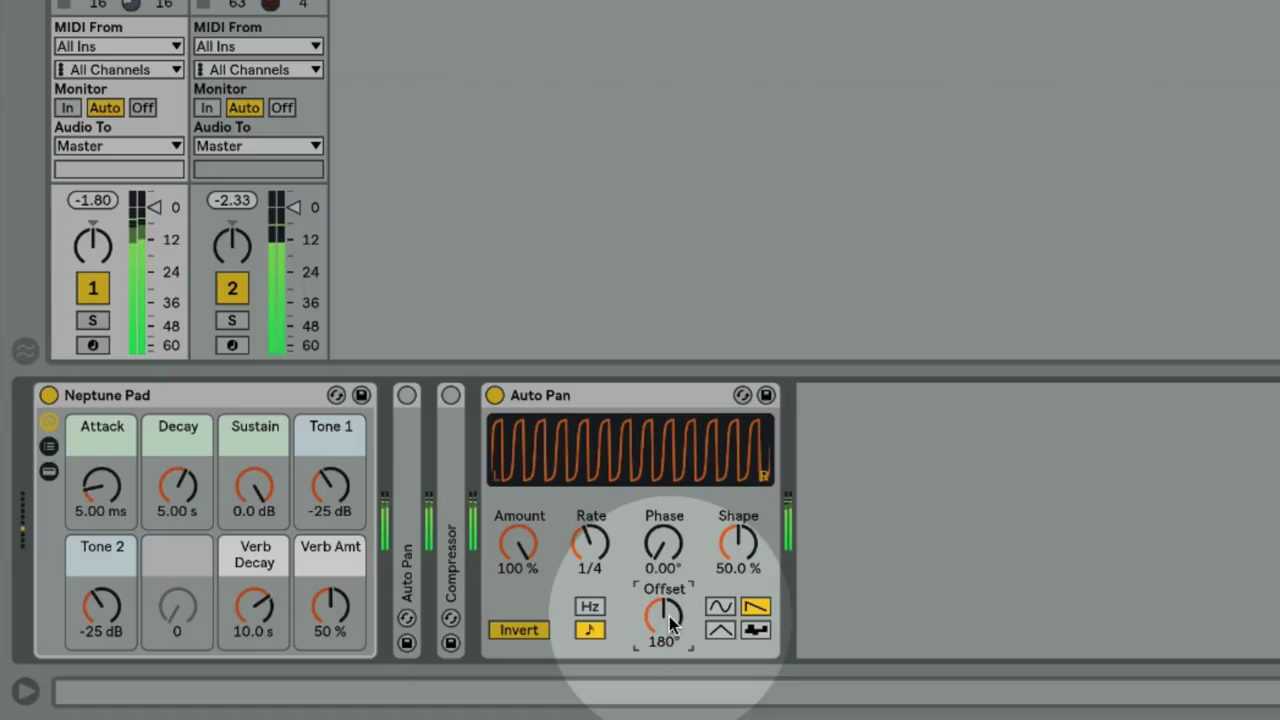
text(270)
key(Return)
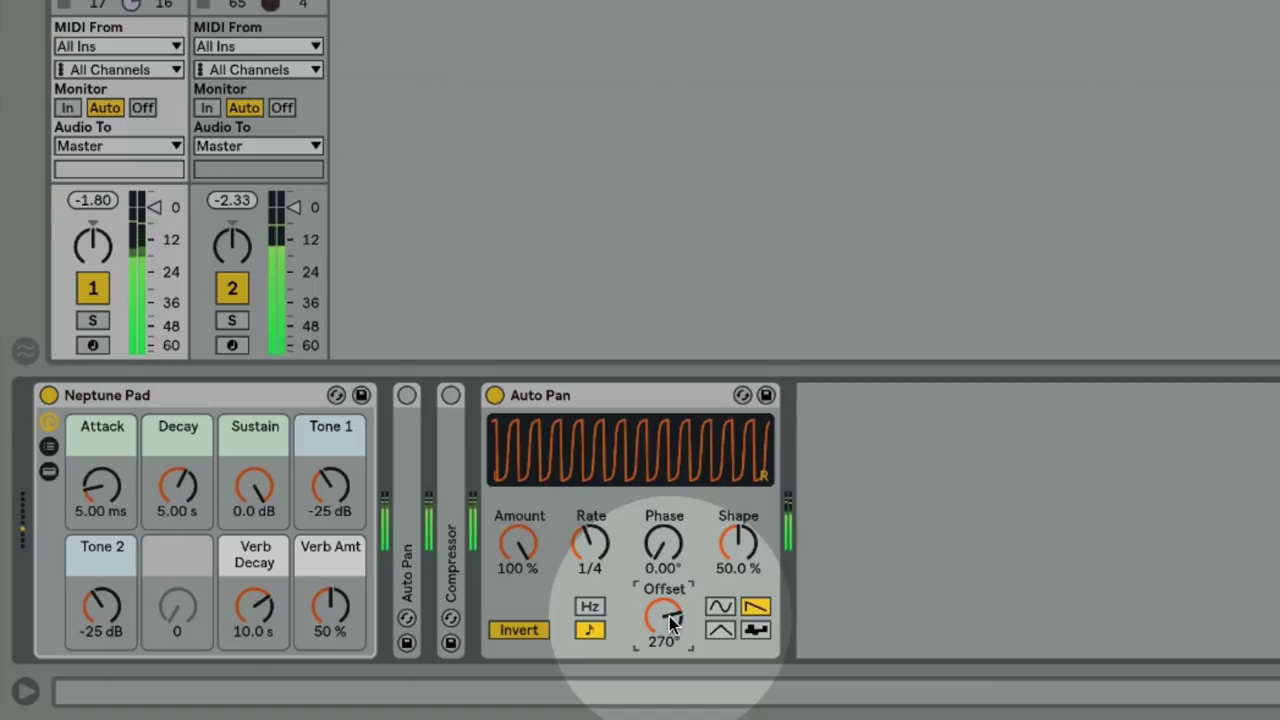
drag(669, 616, 669, 719)
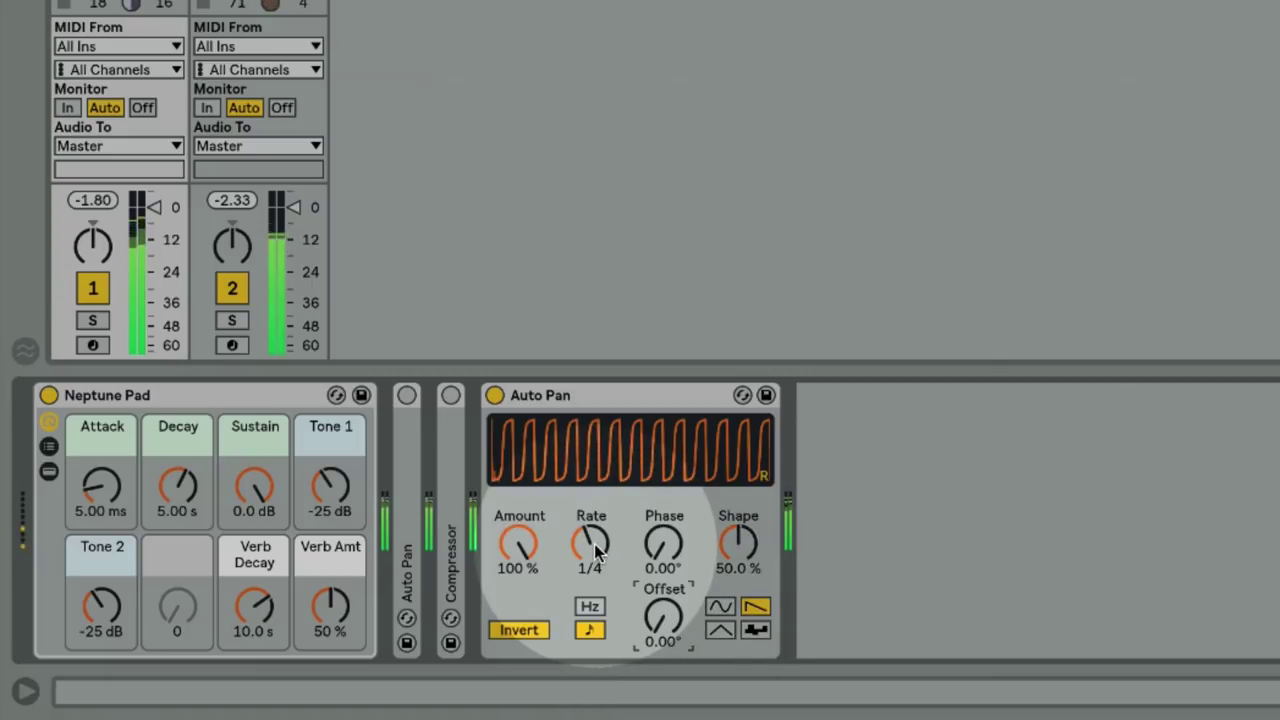
scroll(594, 545, down, 1)
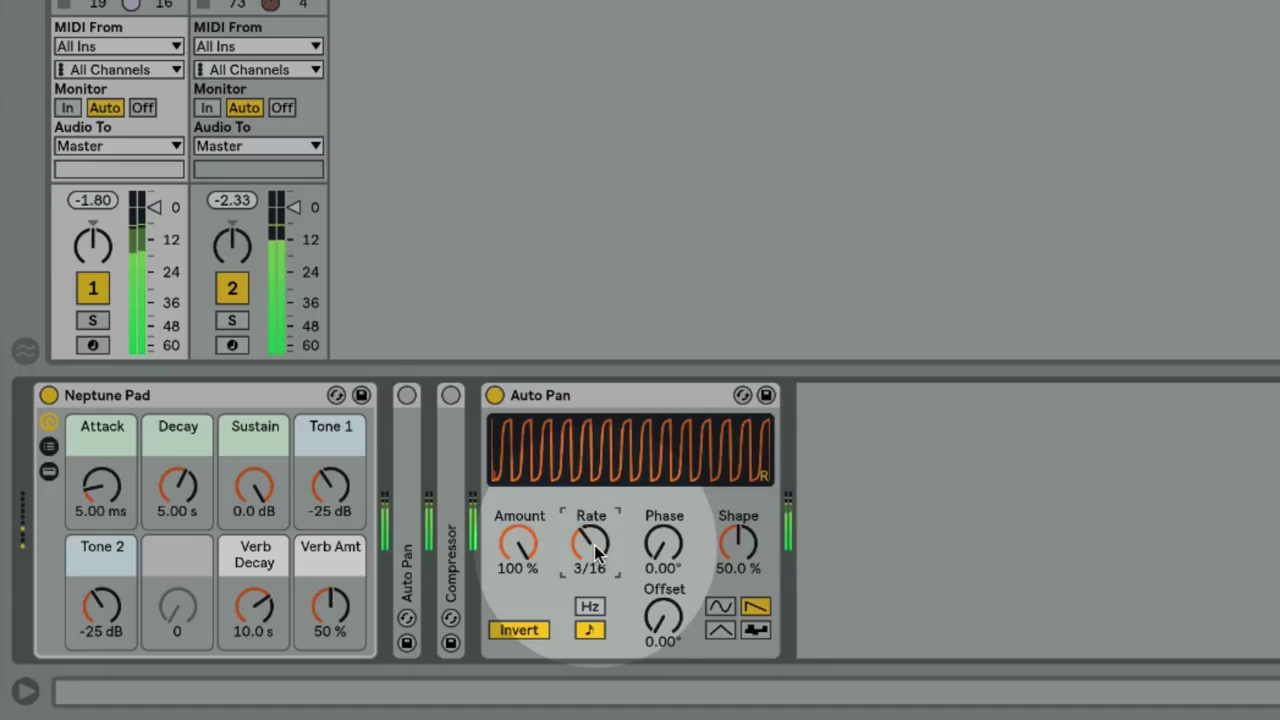
scroll(594, 545, down, 1)
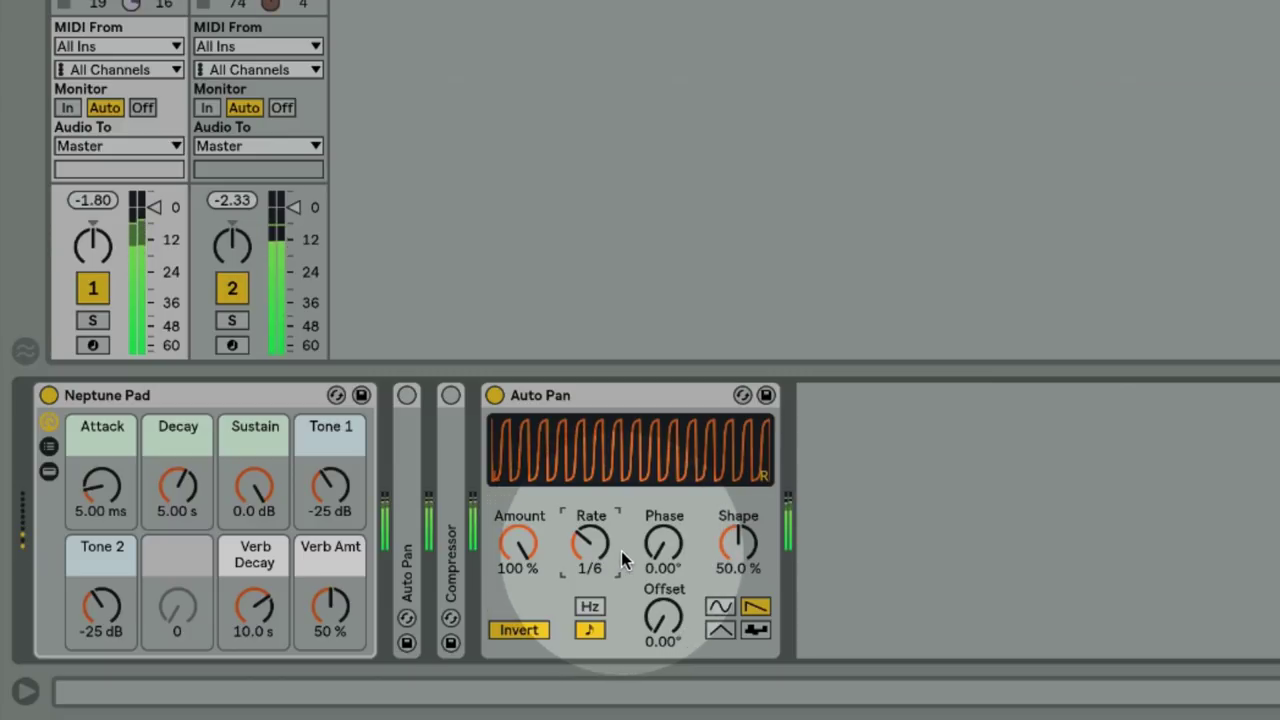
scroll(621, 551, down, 1)
scroll(621, 551, down, 1)
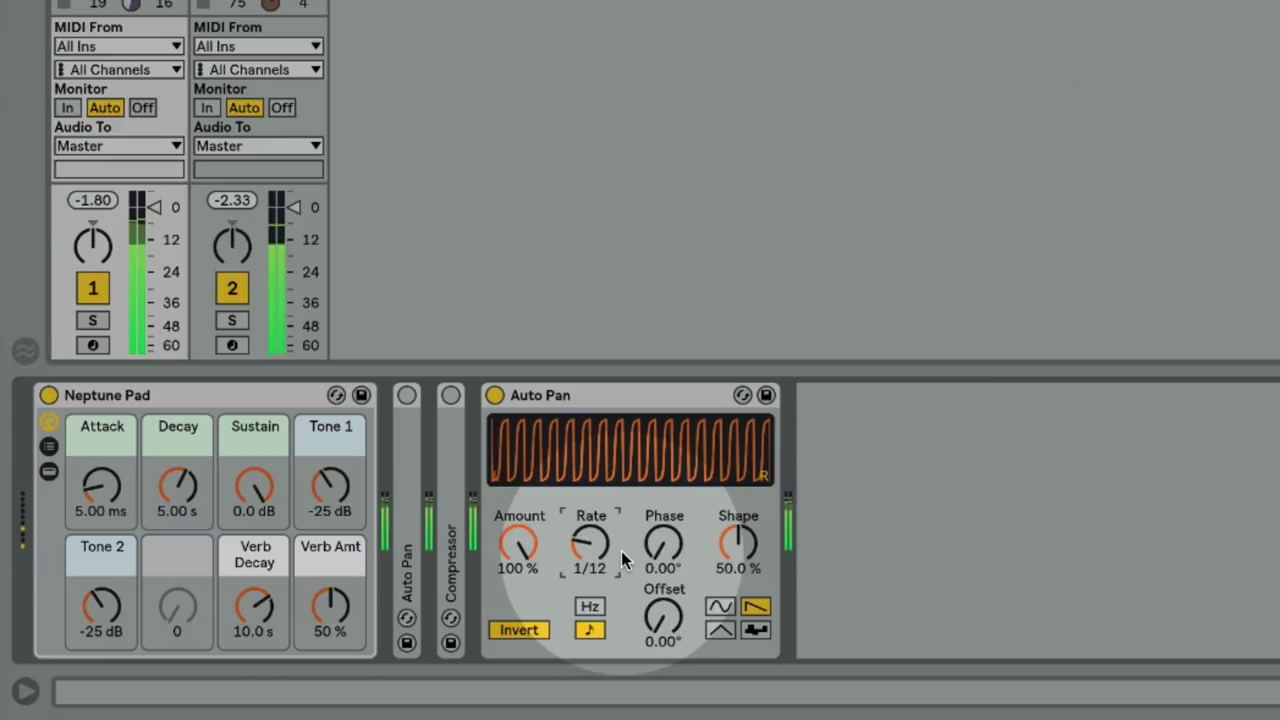
scroll(621, 551, down, 1)
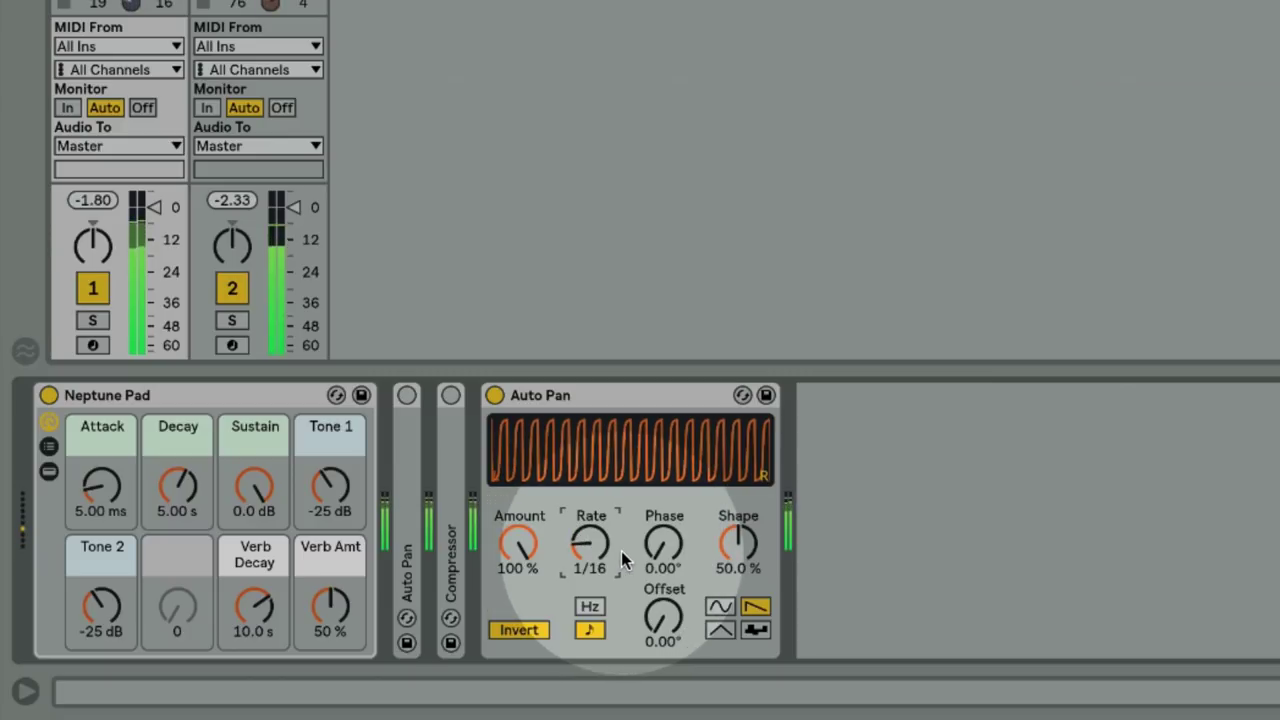
scroll(621, 551, down, 1)
scroll(621, 551, up, 1)
scroll(621, 551, up, 2)
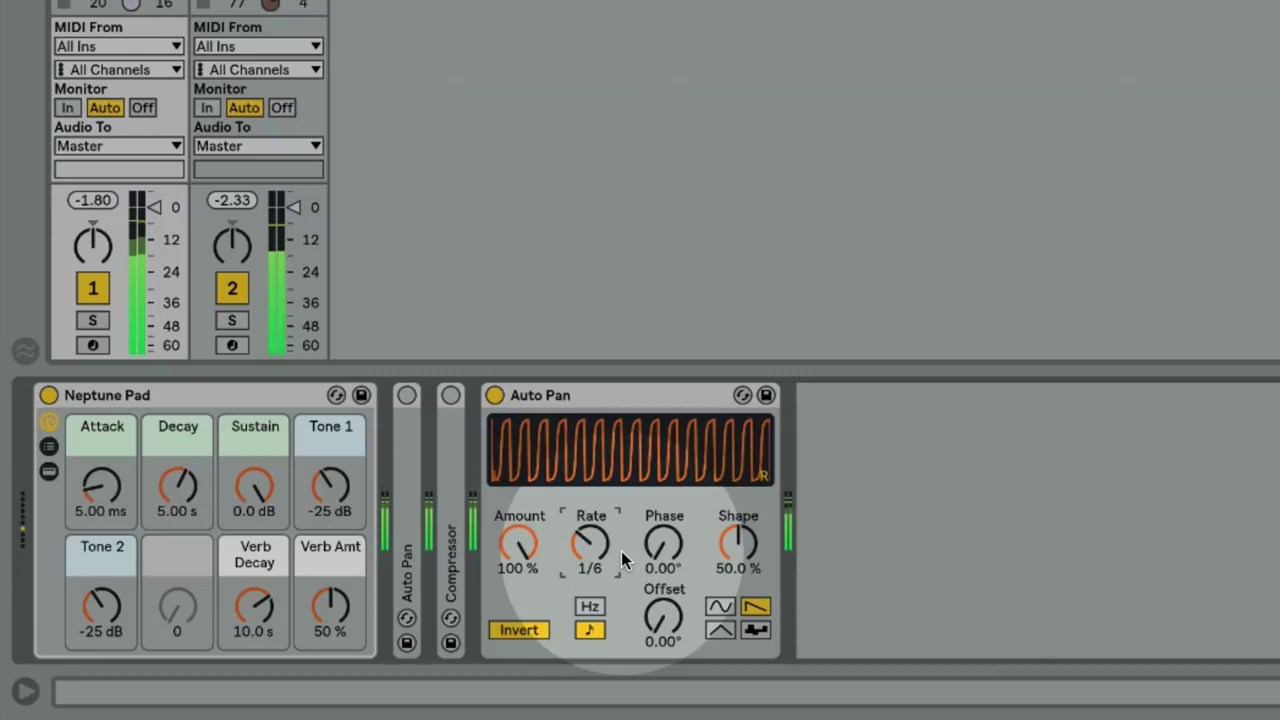
scroll(621, 551, up, 1)
scroll(621, 551, up, 1)
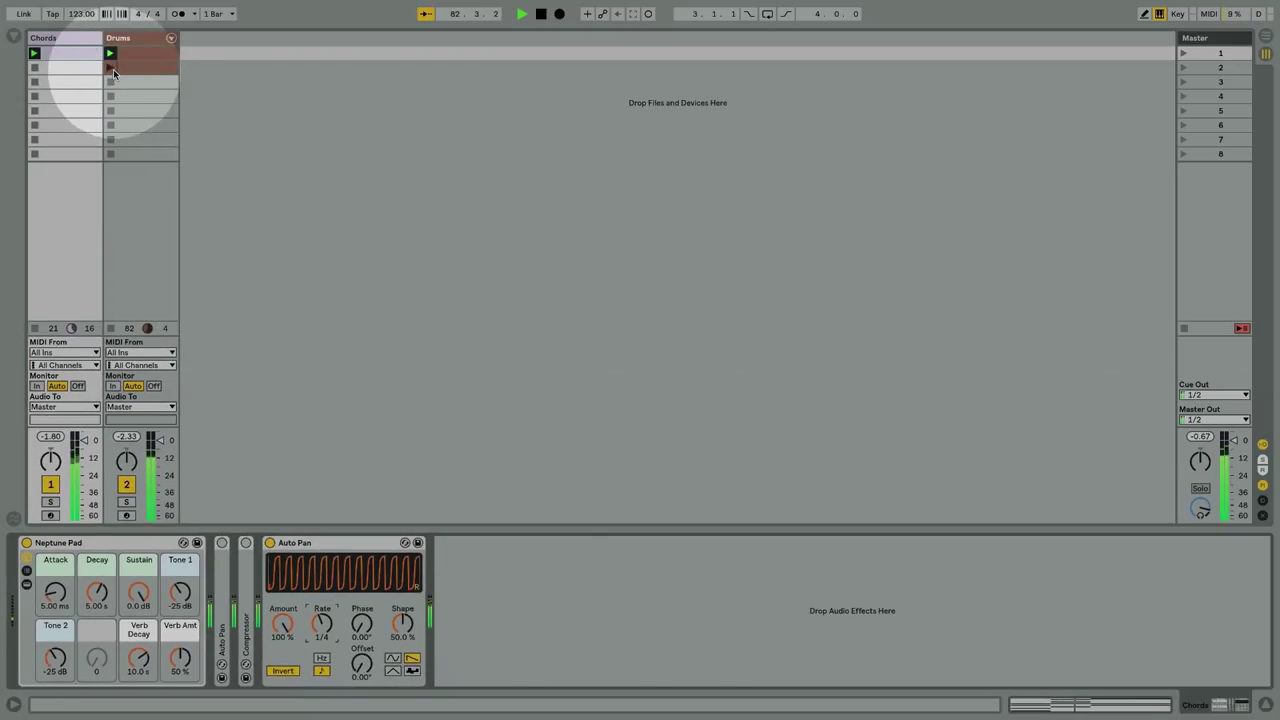
click(113, 69)
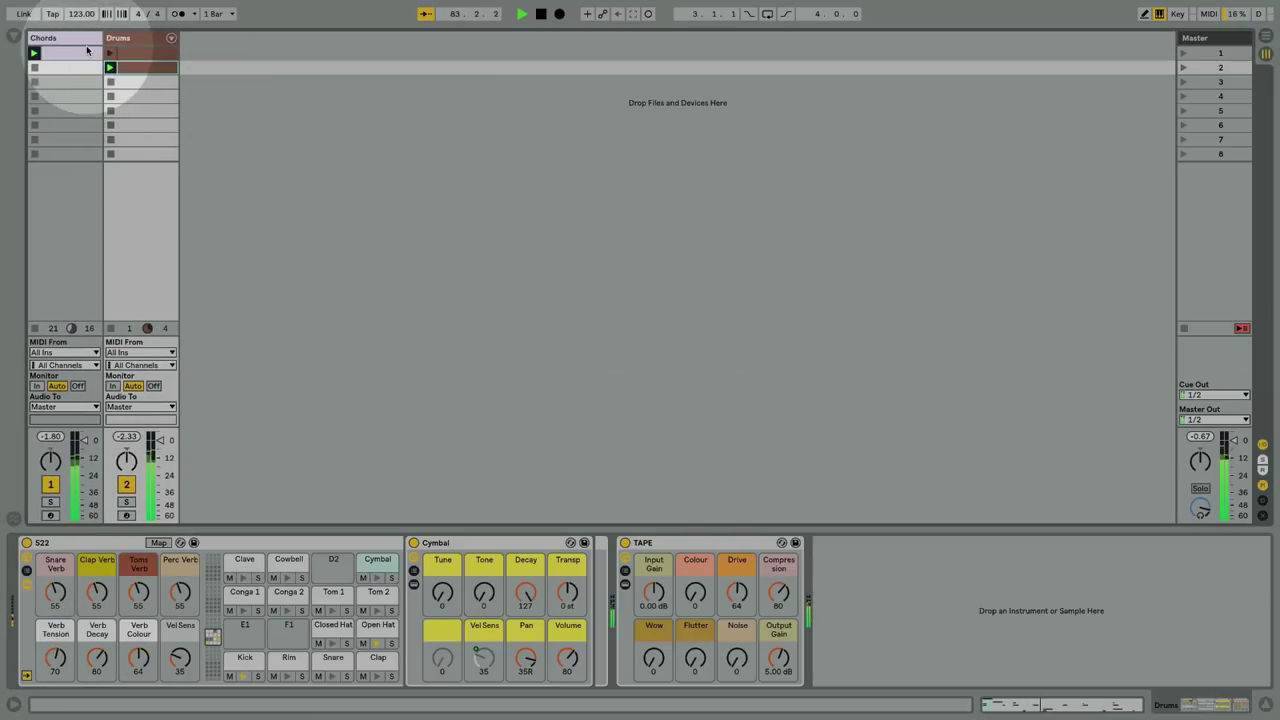
click(65, 67)
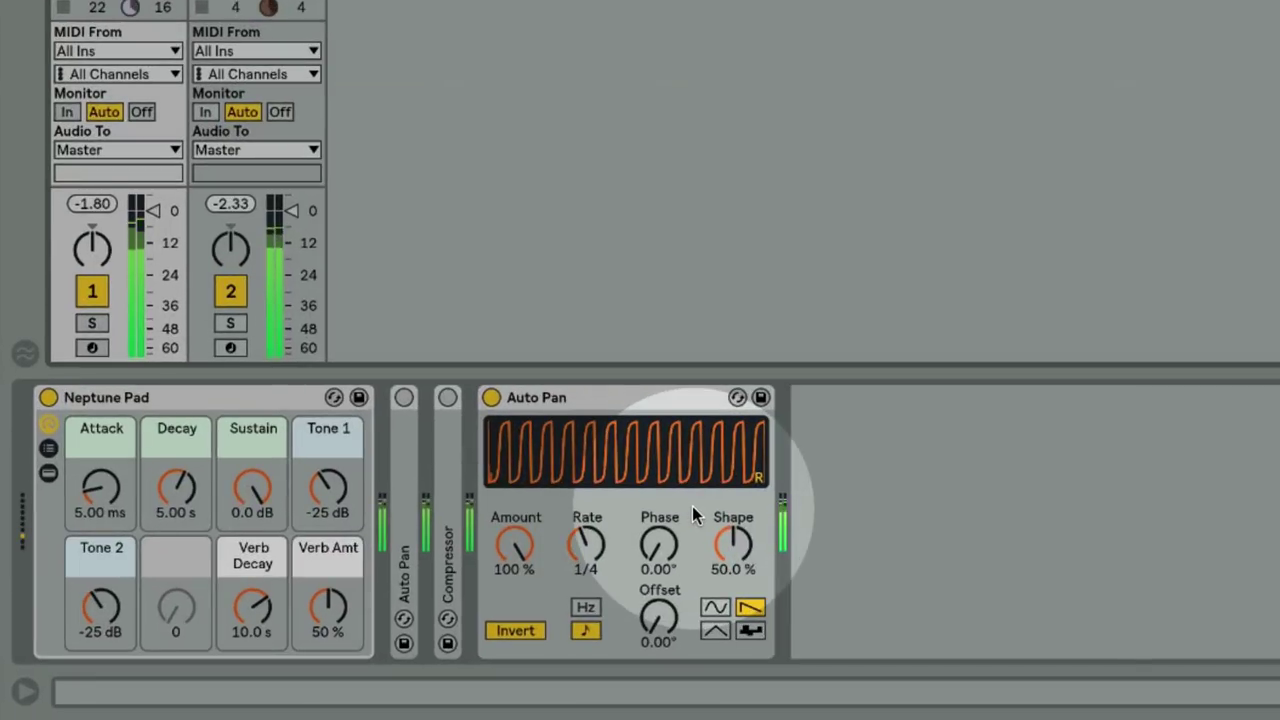
- Duplicate the Auto Pan and speed the first copy's Rate up to 1/16
click(695, 400)
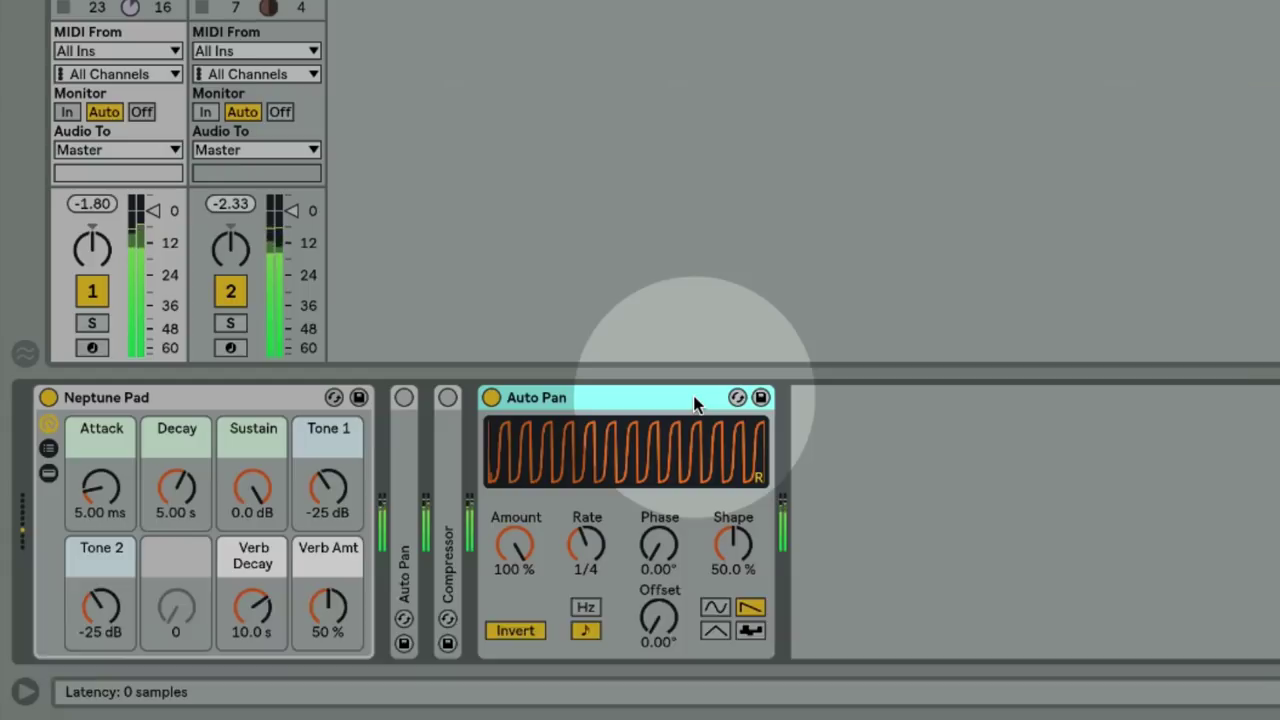
key(super+d)
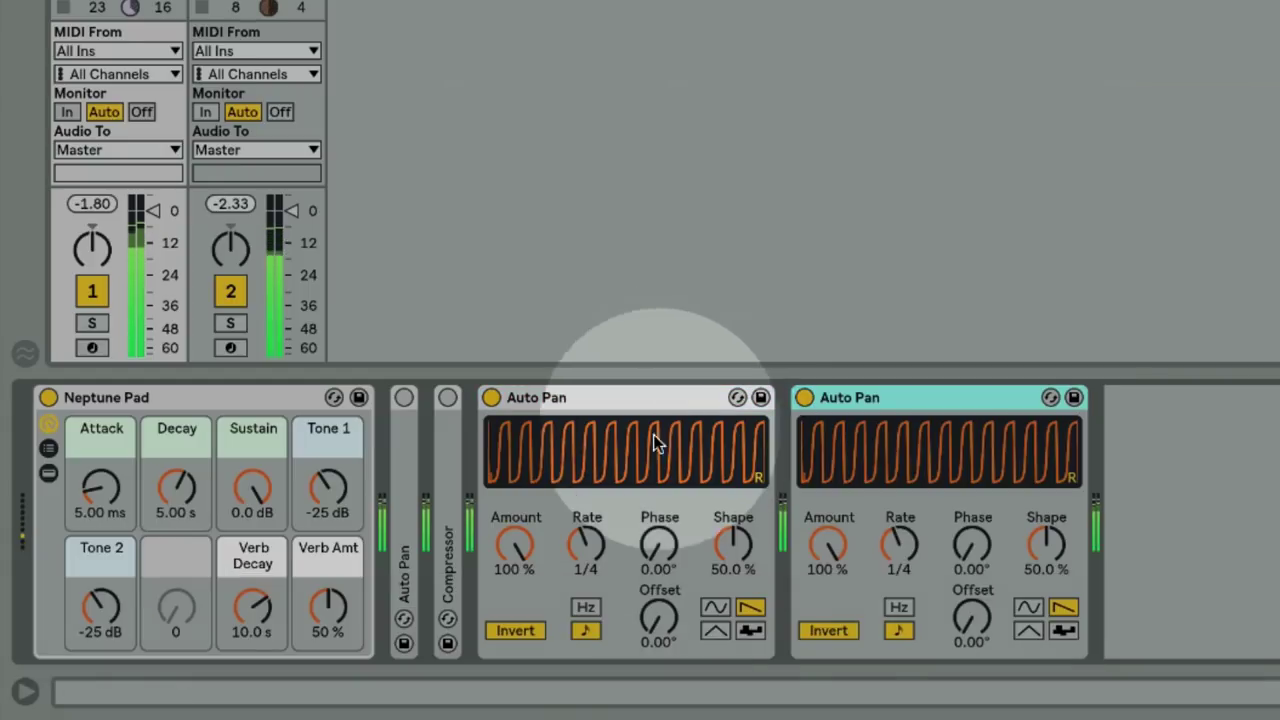
drag(588, 540, 588, 512)
- Set the first Auto Pan's Shape to 46.8% and the second's Shape to 37.3%
drag(738, 553, 738, 579)
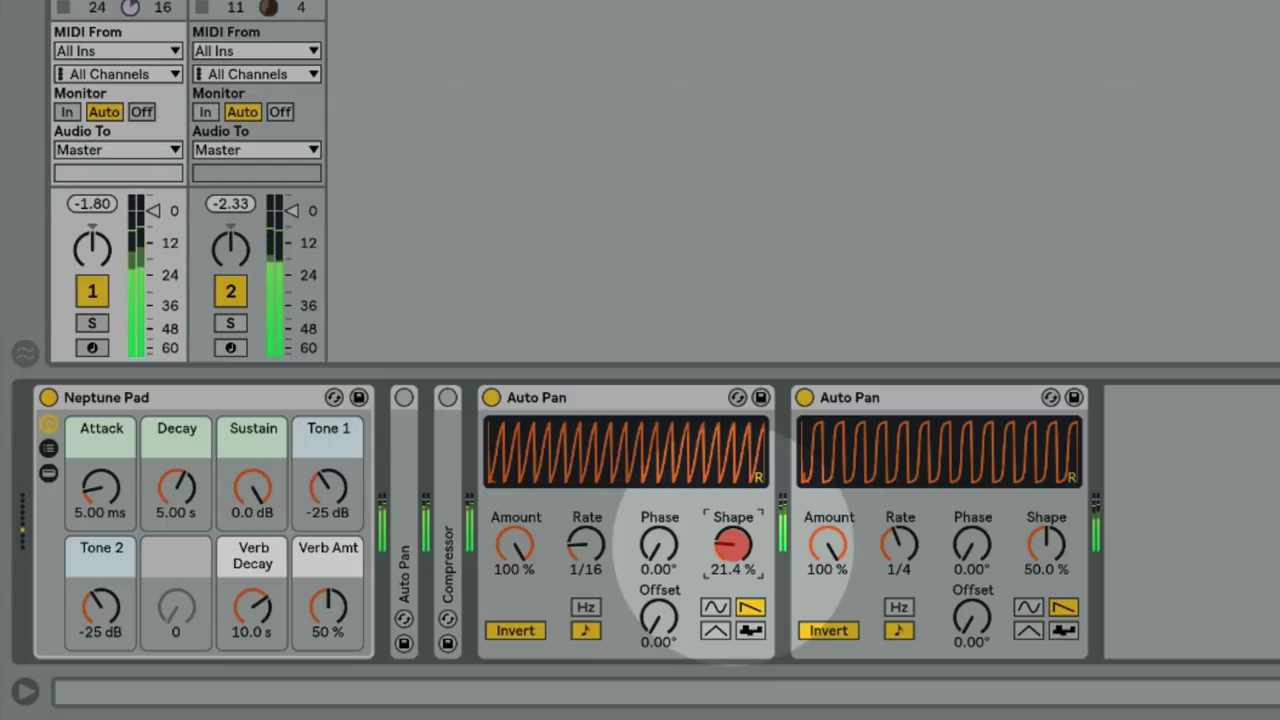
drag(1046, 540, 1048, 560)
drag(733, 549, 734, 531)
click(1046, 543)
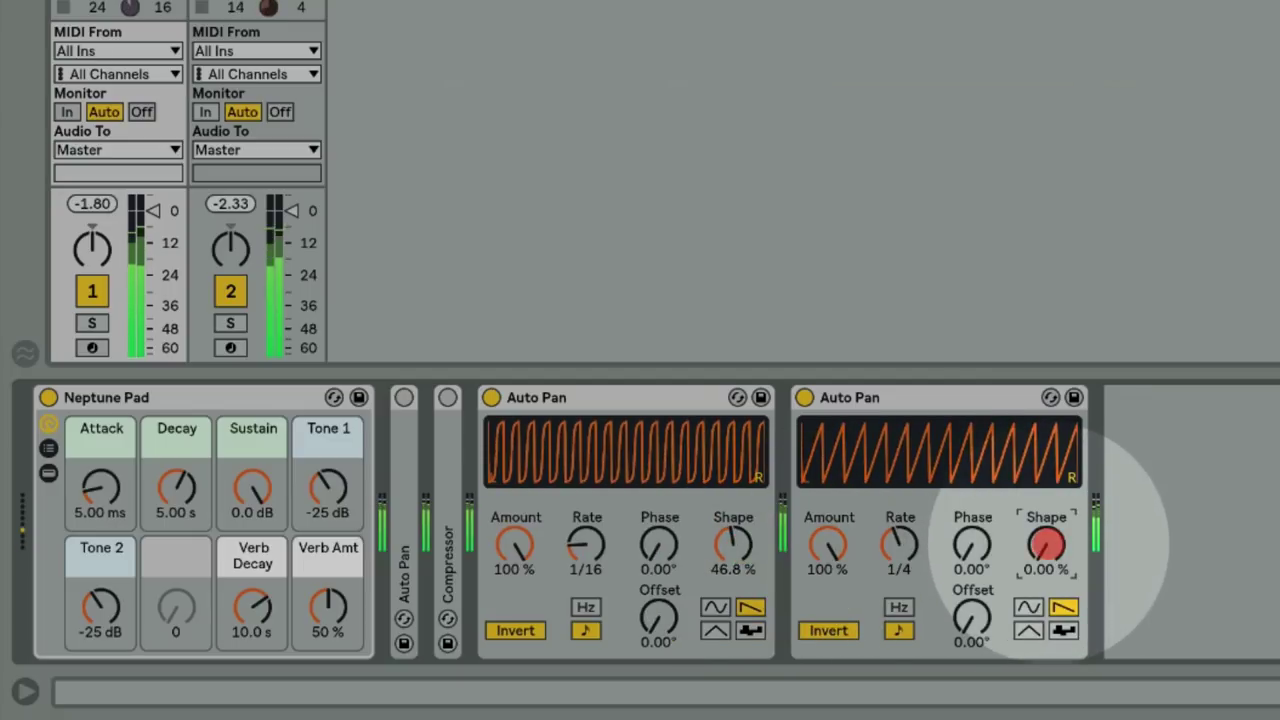
mouse_move(1046, 543)
mouse_down()
mouse_move(1046, 528)
mouse_move(1050, 550)
mouse_up()
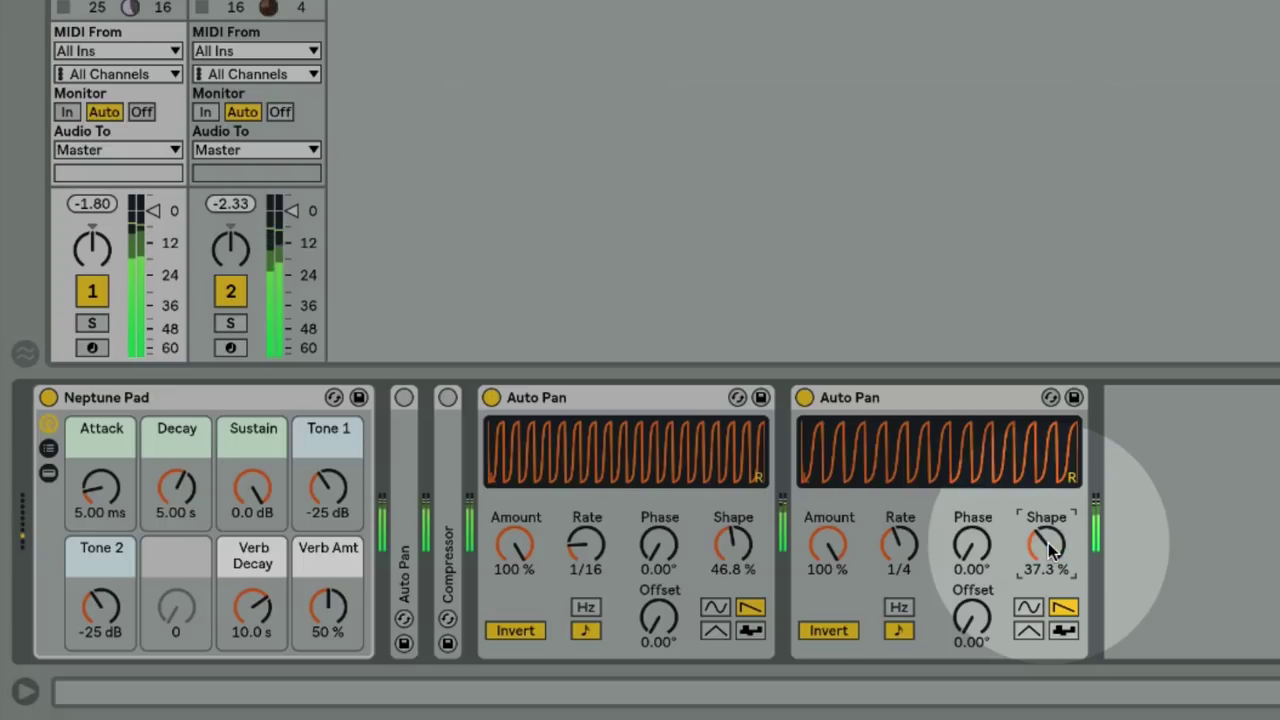